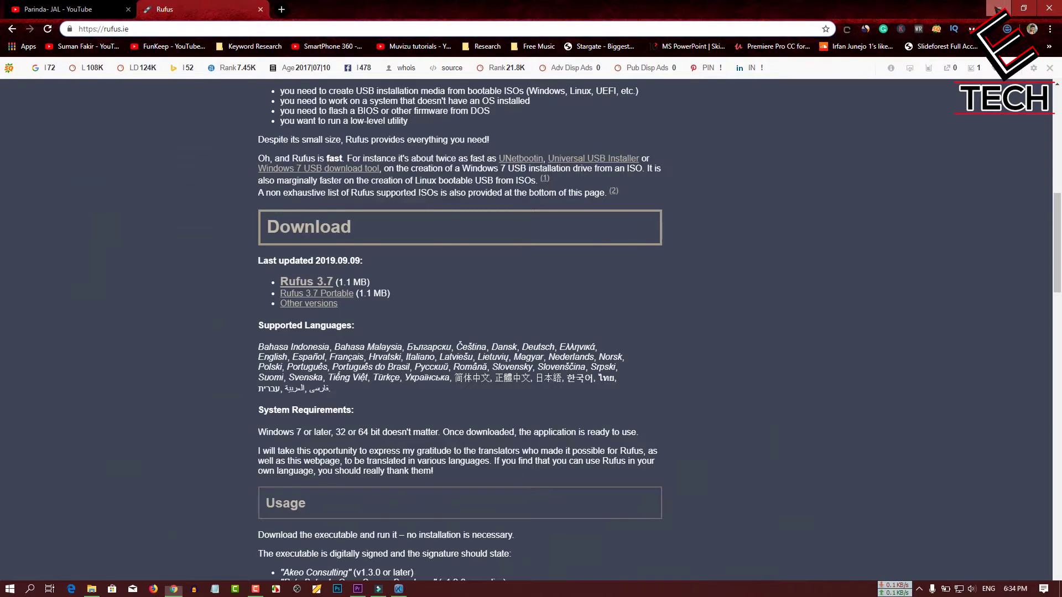
# Step: Switch to the desktop, start the portable Rufus 3.6 with online update checks declined, and close it again
pyautogui.click(998, 8)
pyautogui.rightClick(541, 77)
pyautogui.click(547, 98)
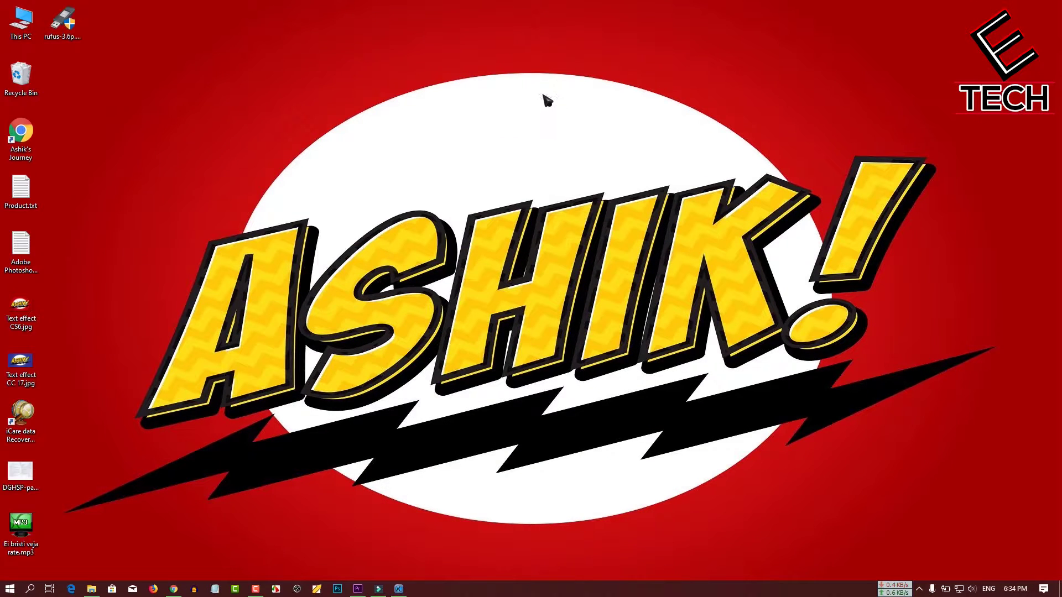
pyautogui.doubleClick(65, 24)
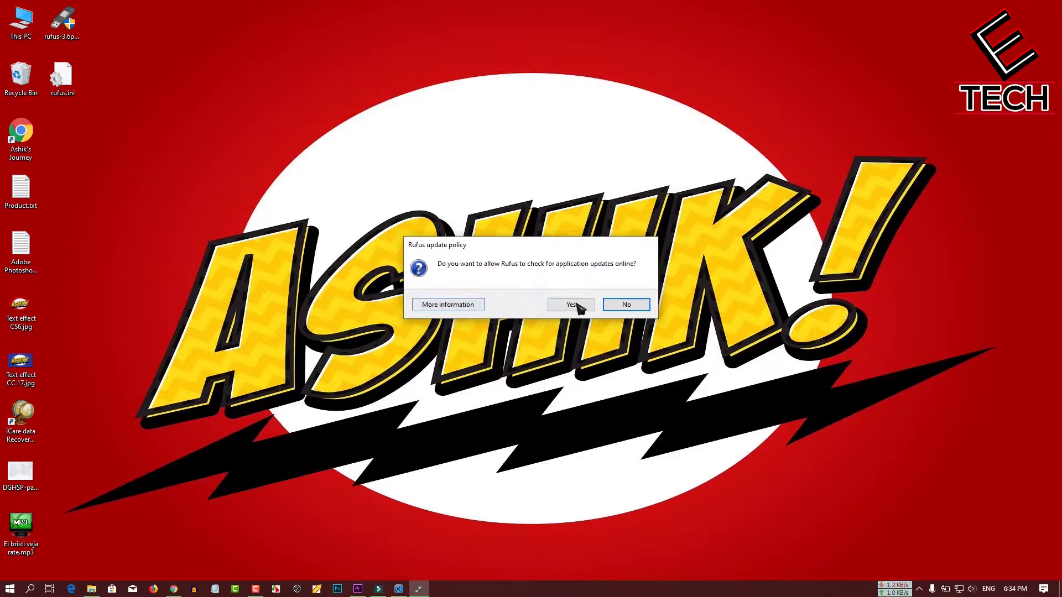
pyautogui.click(624, 306)
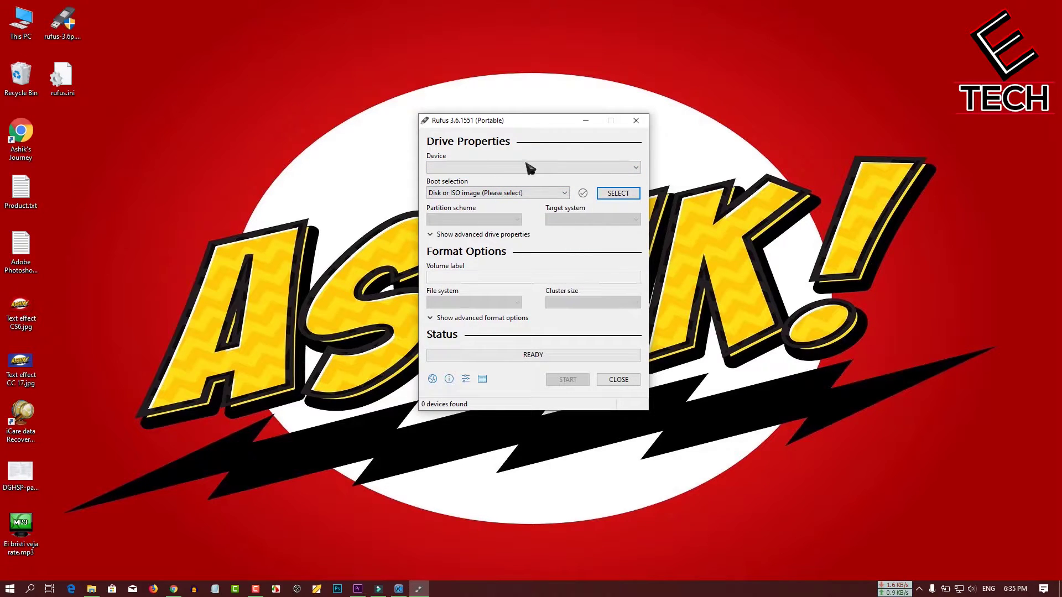
pyautogui.moveTo(536, 119); pyautogui.dragTo(480, 104)
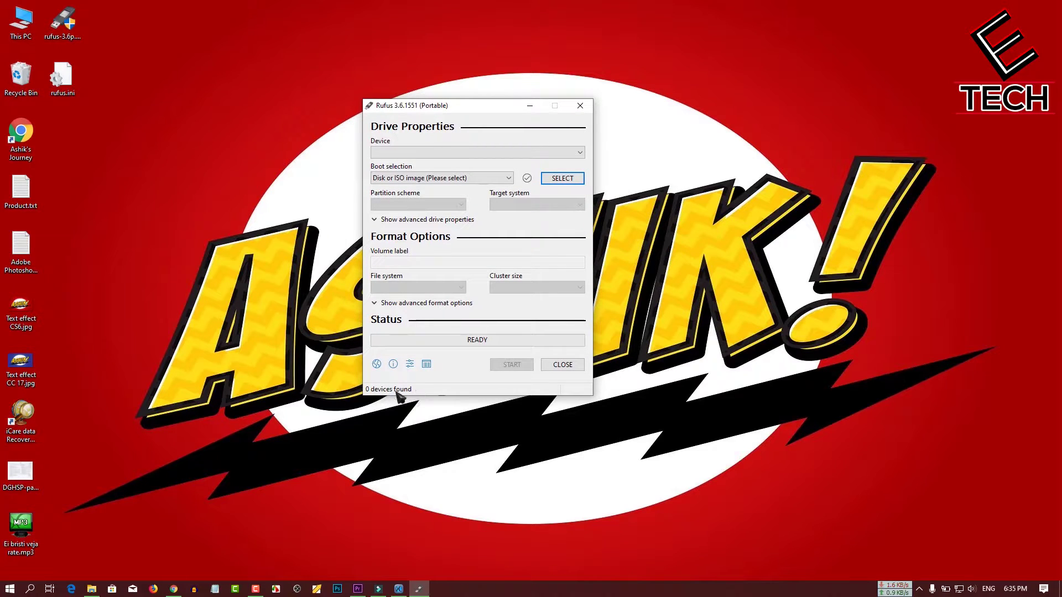
pyautogui.click(563, 365)
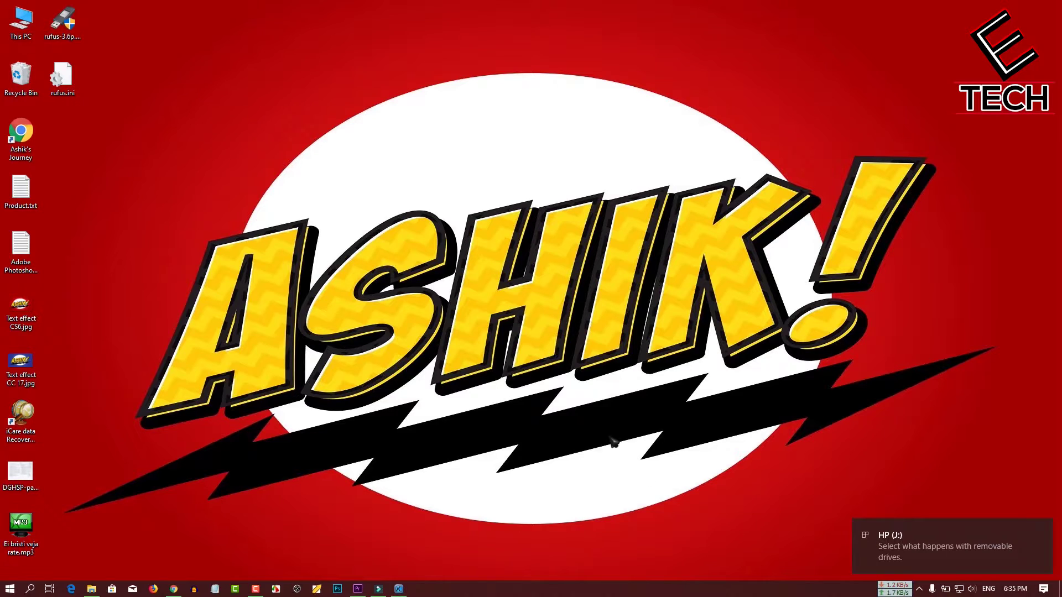
# Step: Check This PC for the HP (J:) USB drive and close the file window
pyautogui.doubleClick(20, 22)
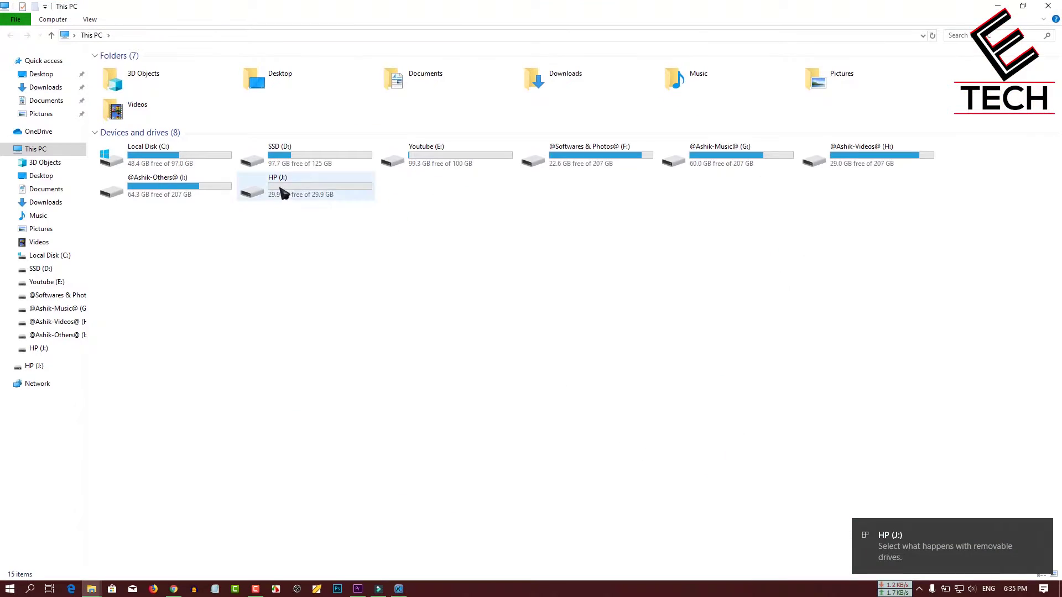
pyautogui.click(309, 198)
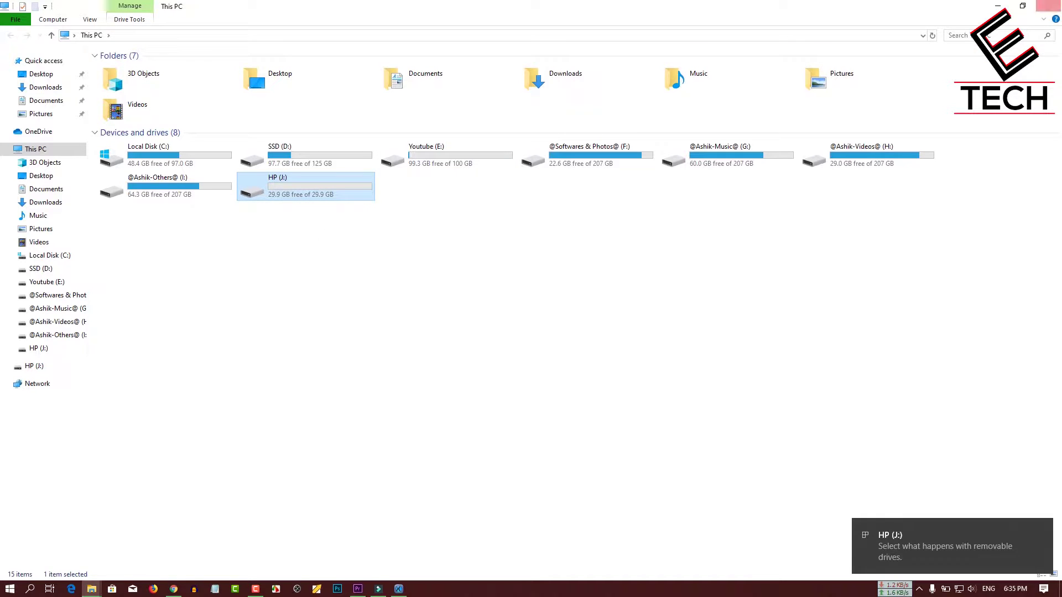
pyautogui.click(1048, 5)
# Step: Restart Rufus, choosing HP (J:) as the device and Disk or ISO image as the boot selection
pyautogui.doubleClick(62, 22)
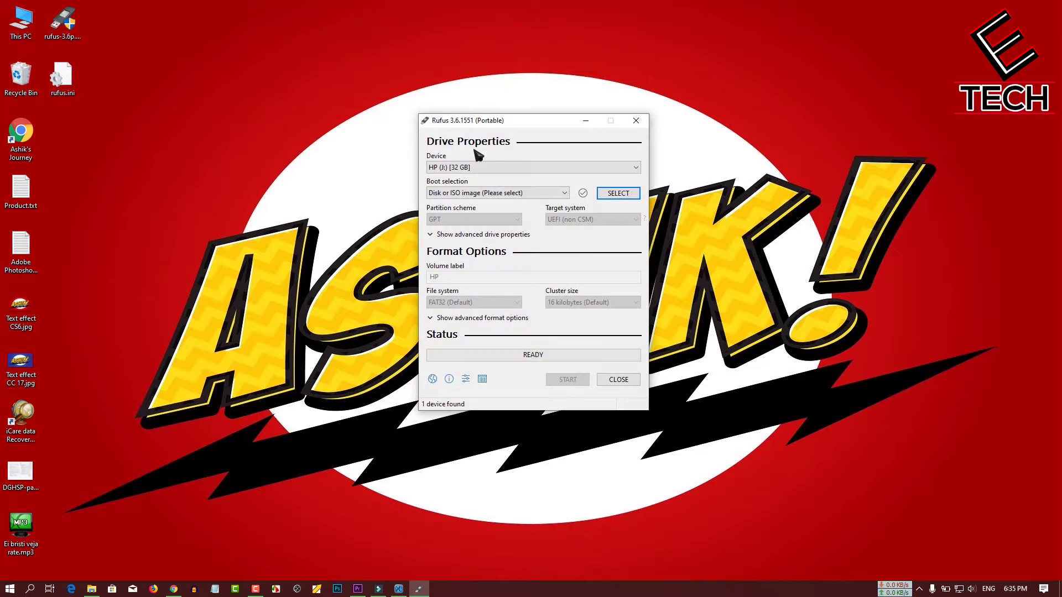
pyautogui.click(475, 169)
pyautogui.click(474, 177)
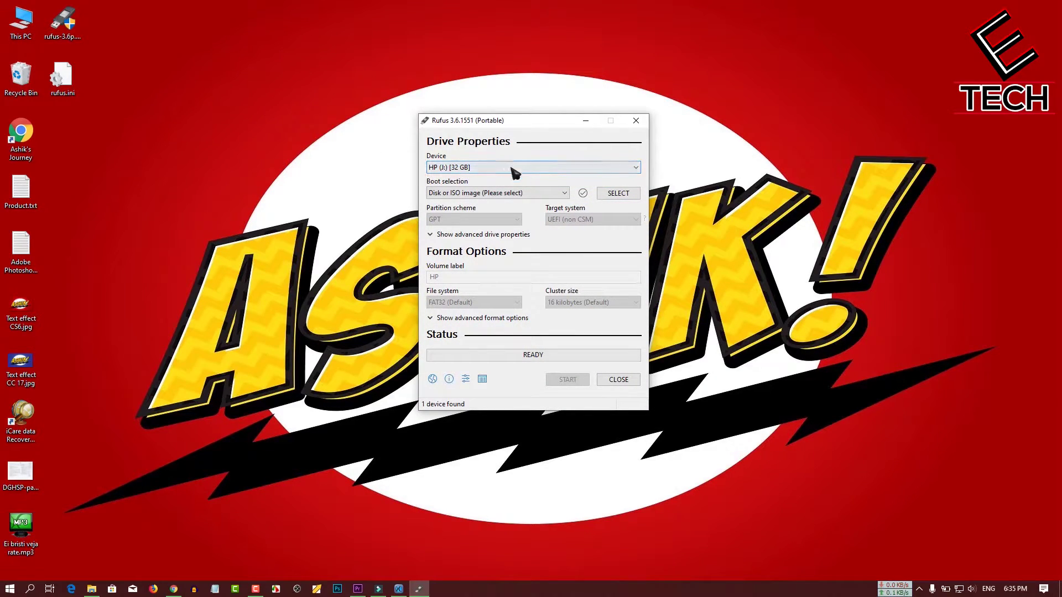
pyautogui.click(546, 195)
pyautogui.click(506, 221)
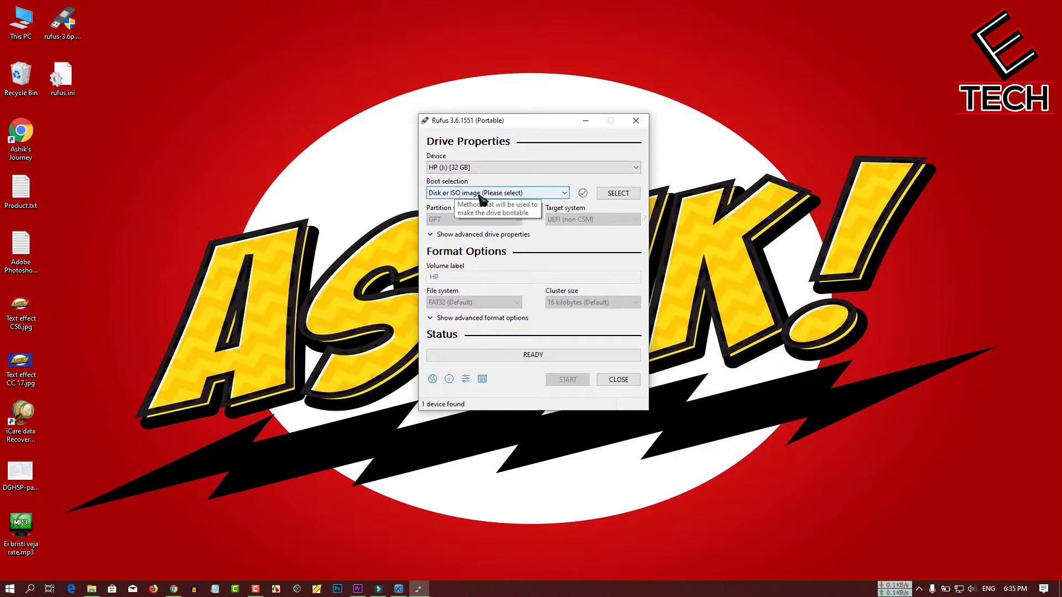
# Step: Load Win10_1903_V1_EnglishInternational_x64.iso from the Windows 10 ISO file folder on the I: drive as the boot image
pyautogui.click(616, 197)
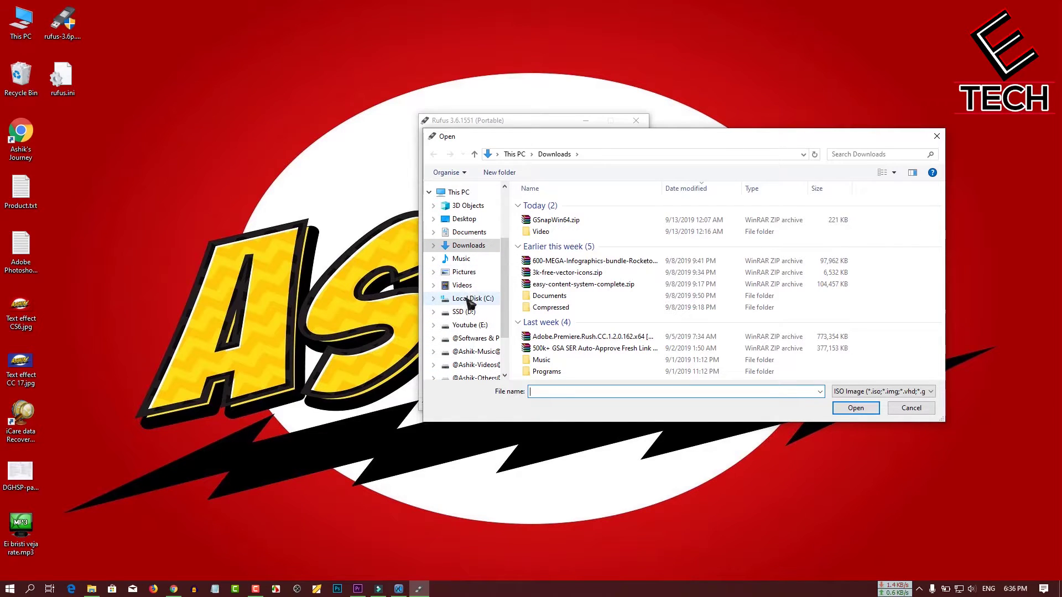
pyautogui.click(445, 193)
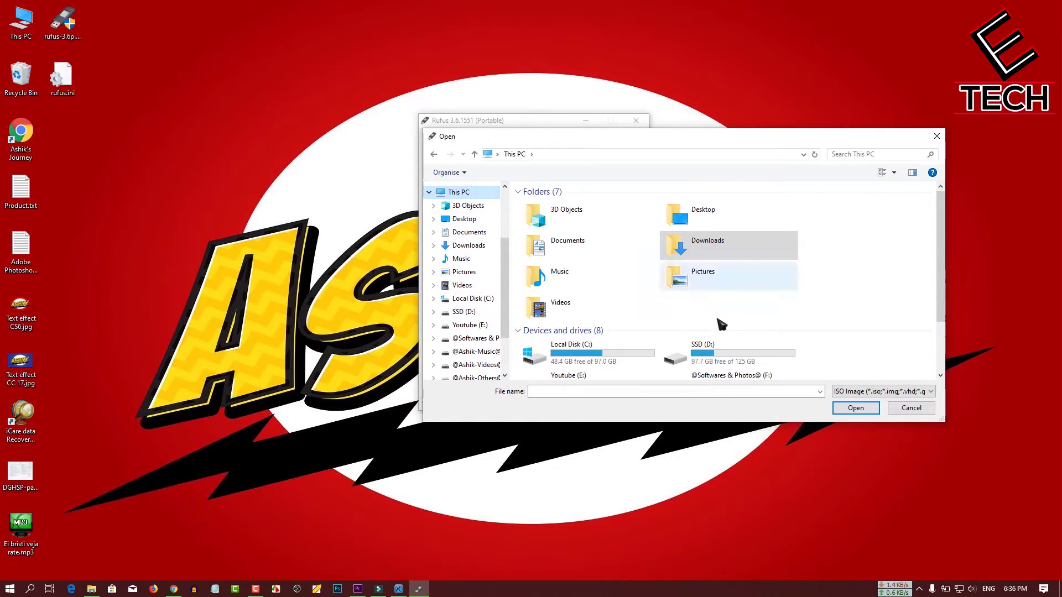
pyautogui.scroll(-3, 722, 325)
pyautogui.click(595, 365)
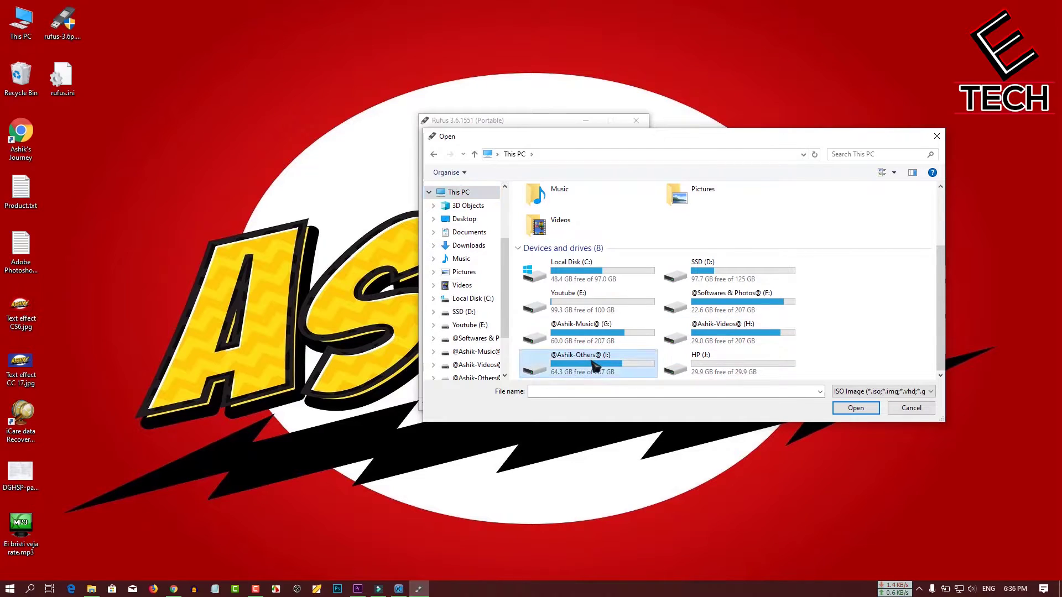
pyautogui.doubleClick(595, 365)
pyautogui.scroll(-1, 578, 244)
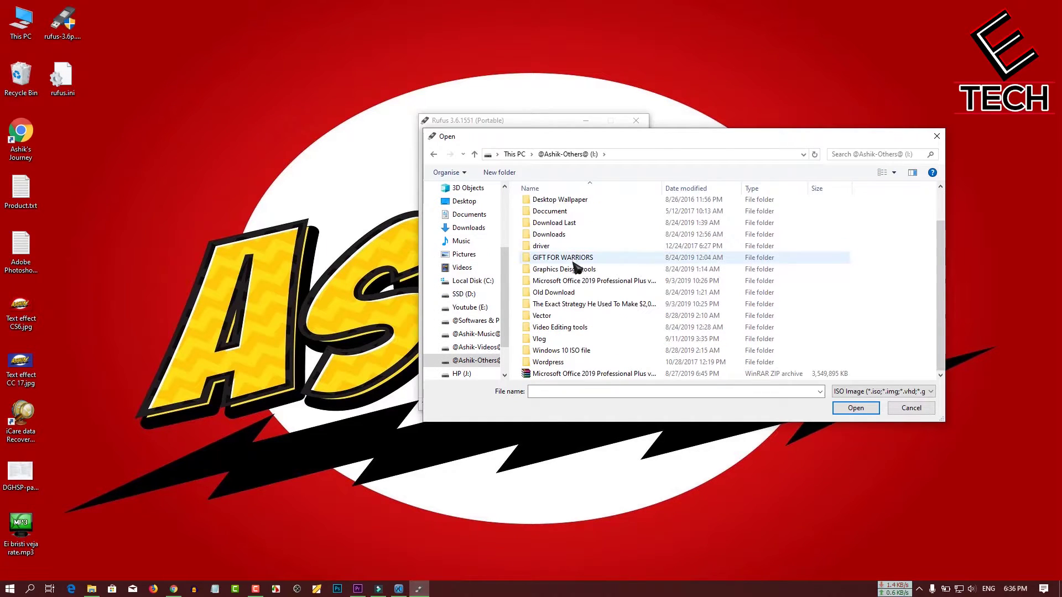
pyautogui.doubleClick(557, 351)
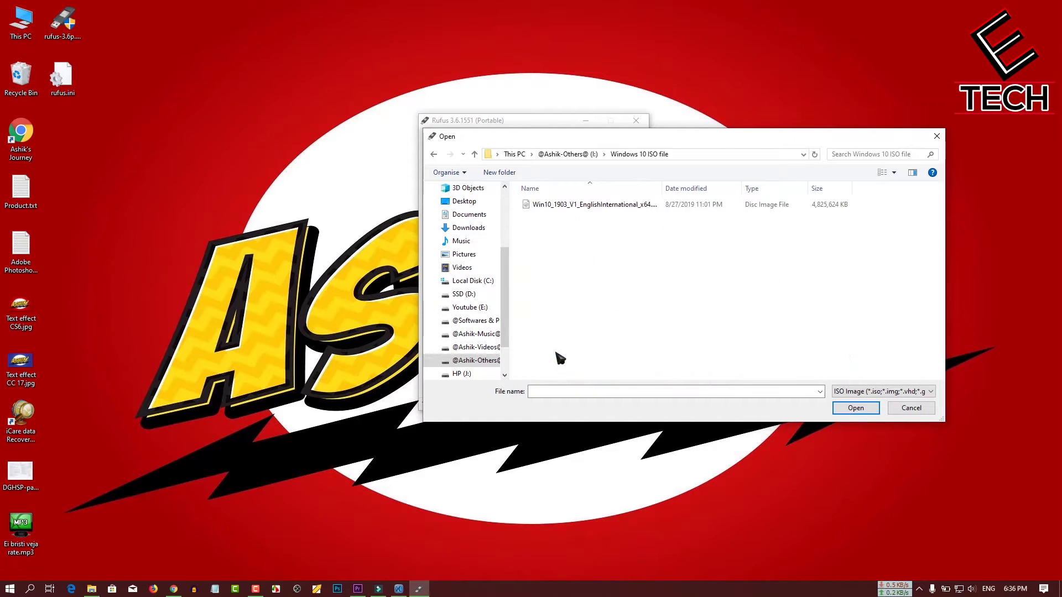
pyautogui.click(560, 205)
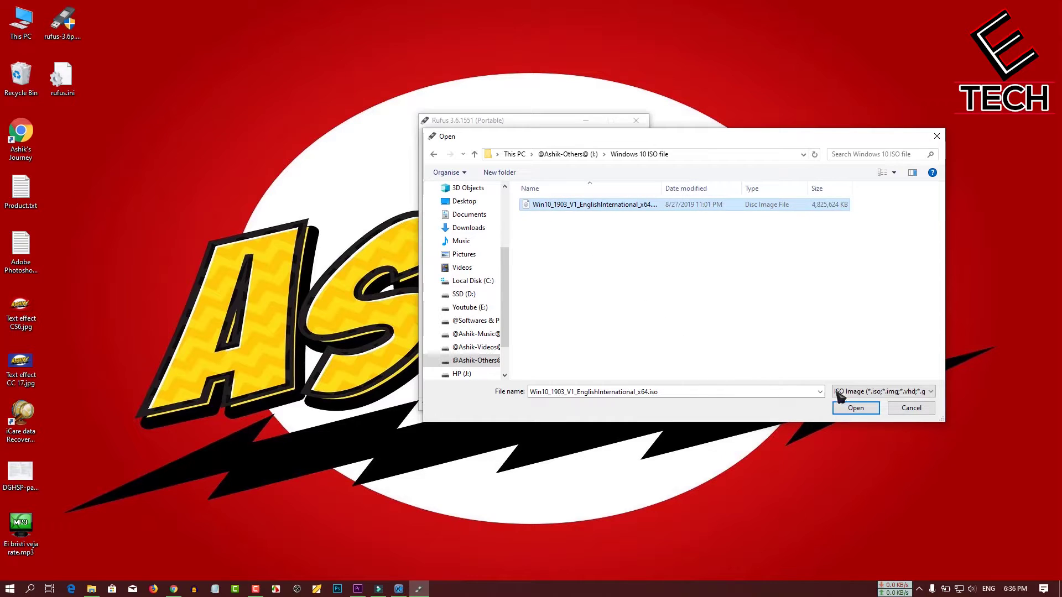
pyautogui.click(855, 408)
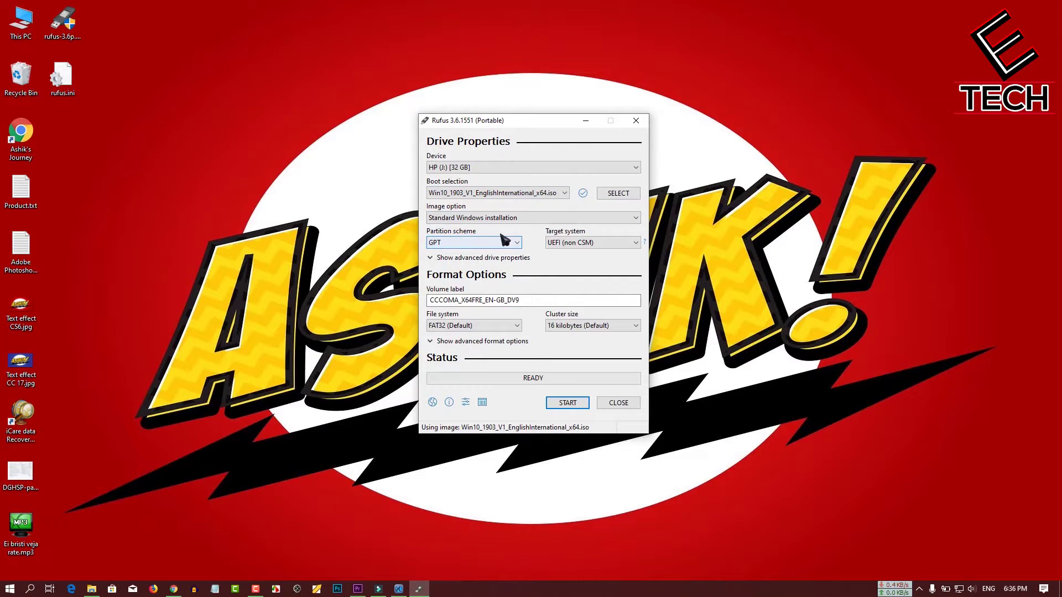
# Step: Examine the available partition scheme options and keep GPT selected
pyautogui.click(522, 243)
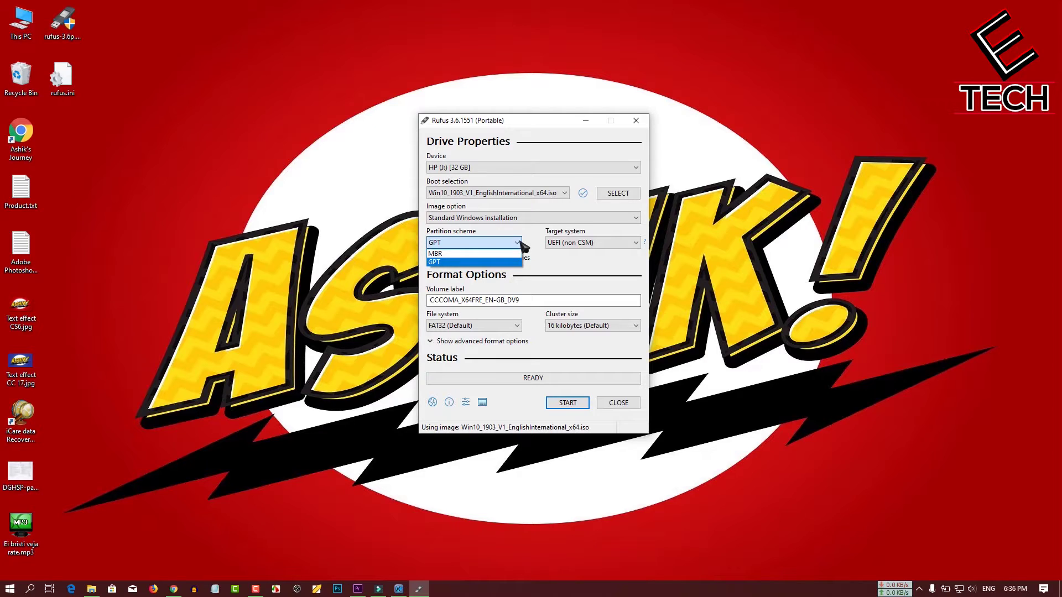
pyautogui.click(519, 244)
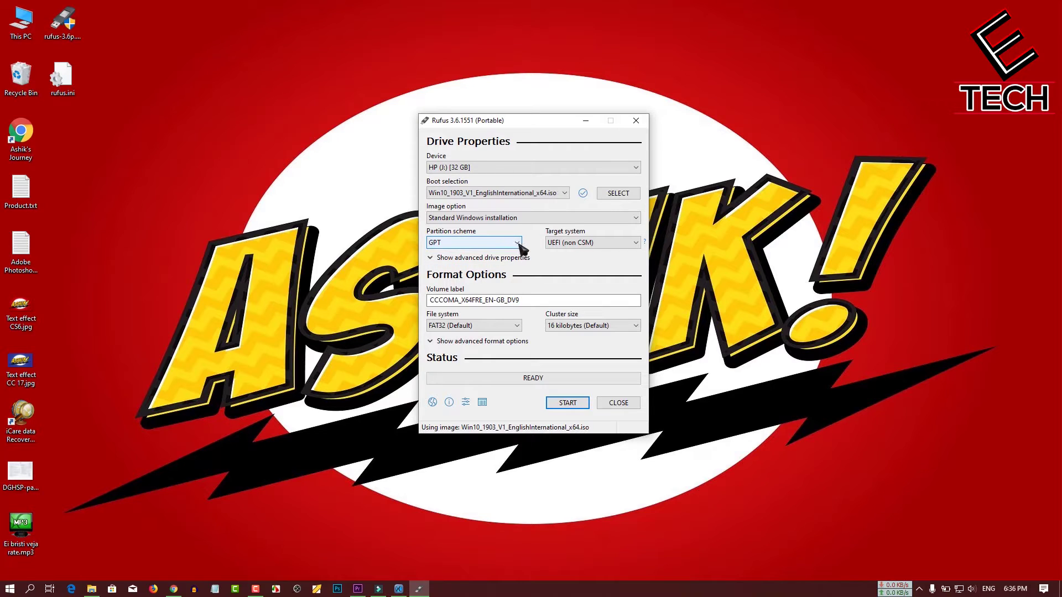
pyautogui.click(518, 244)
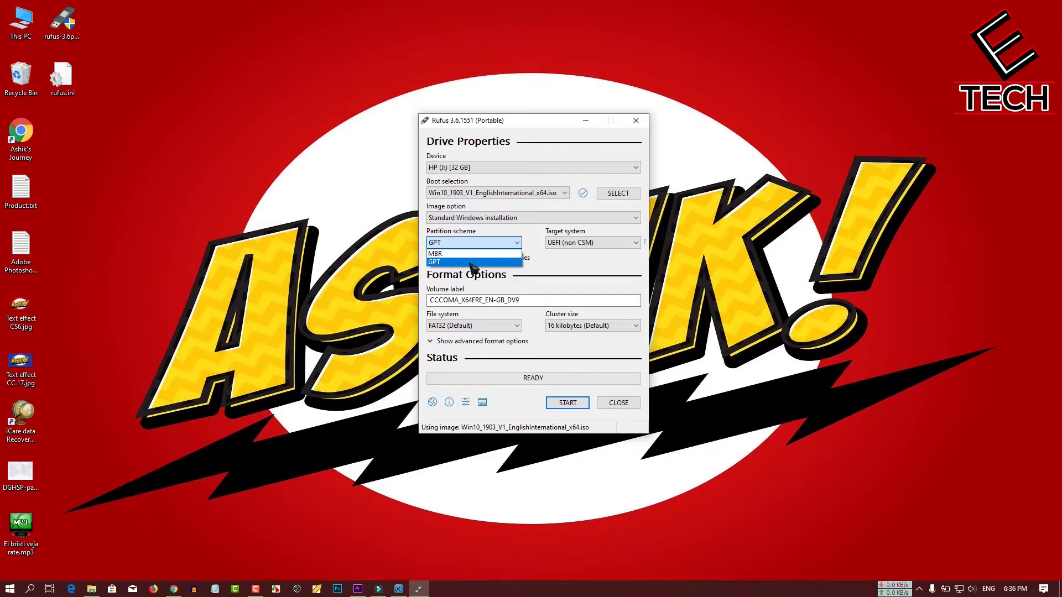
pyautogui.click(529, 243)
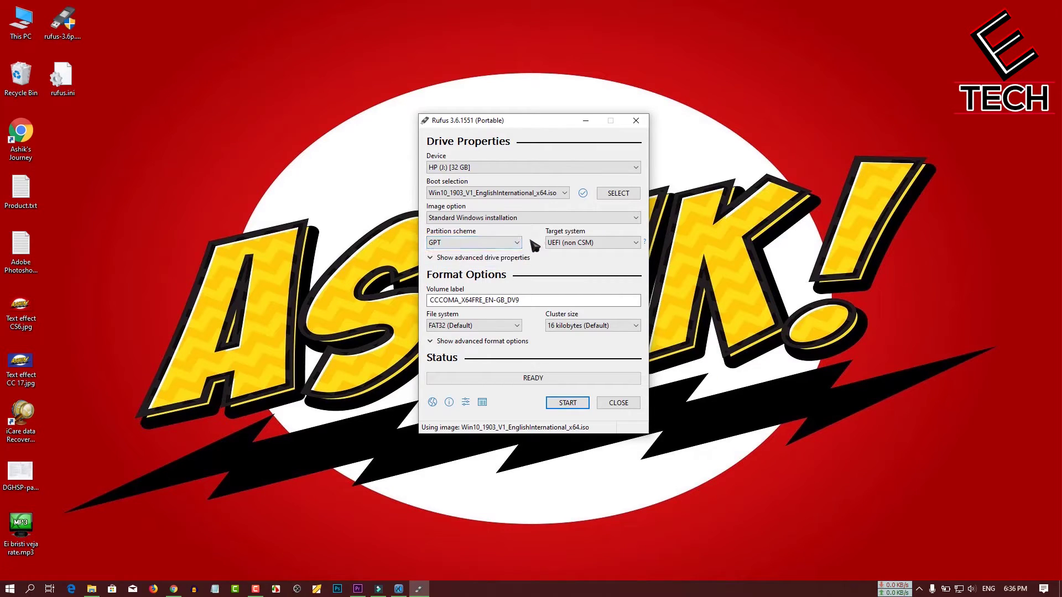
pyautogui.click(523, 244)
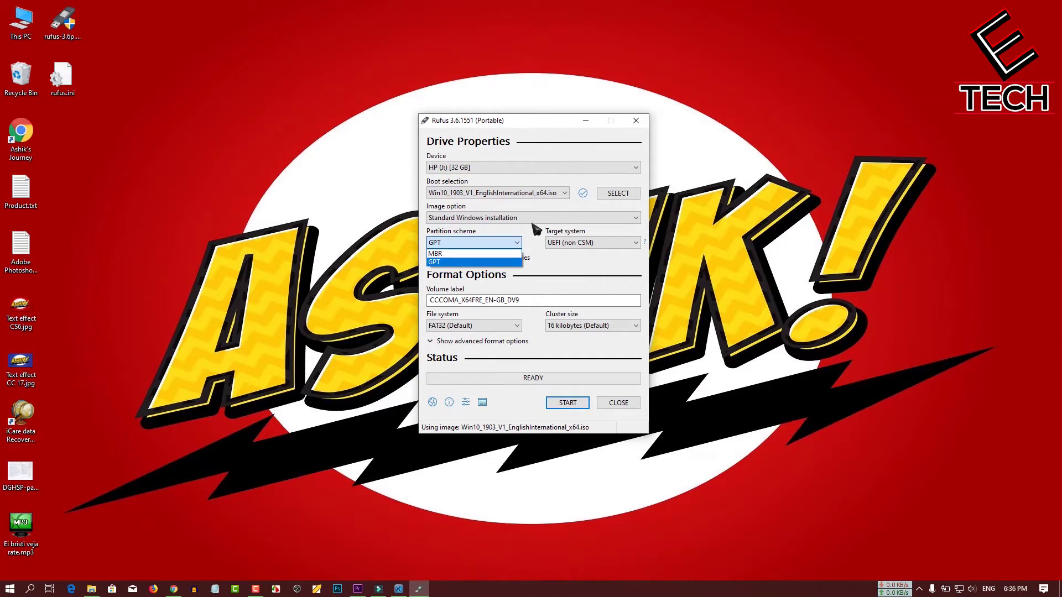
pyautogui.click(534, 236)
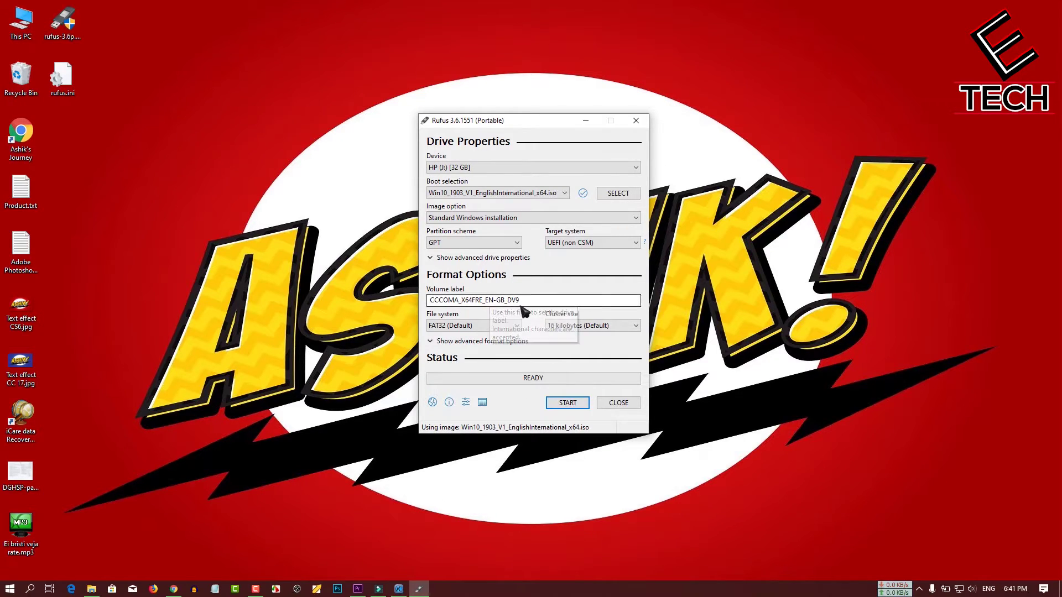
# Step: Set the volume label to WINDOWS 10 and choose FAT32 (Default) as the file system
pyautogui.moveTo(534, 301); pyautogui.dragTo(397, 297)
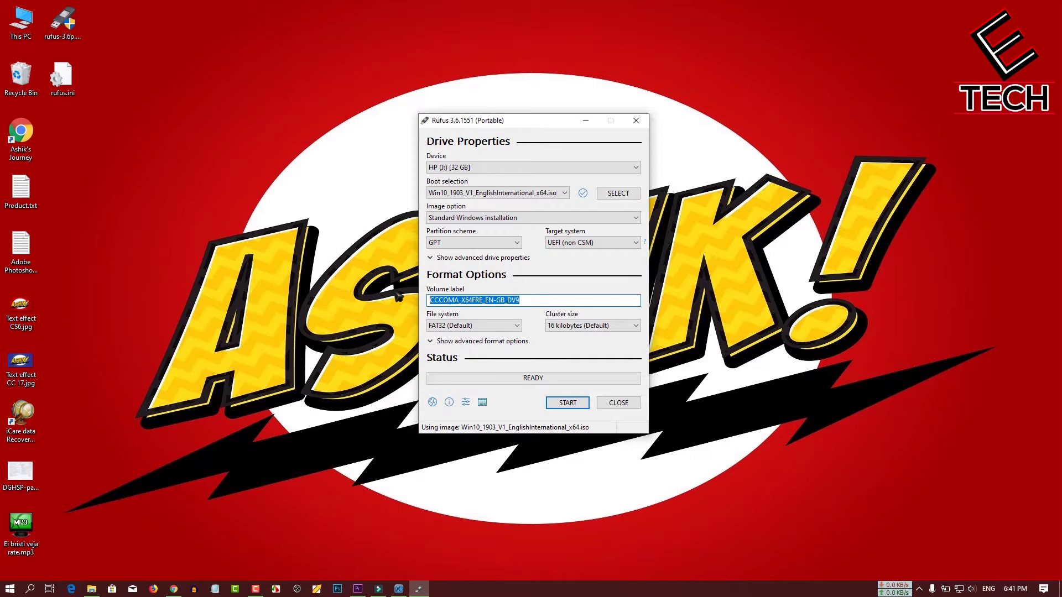
pyautogui.write('WINDOWS 10')
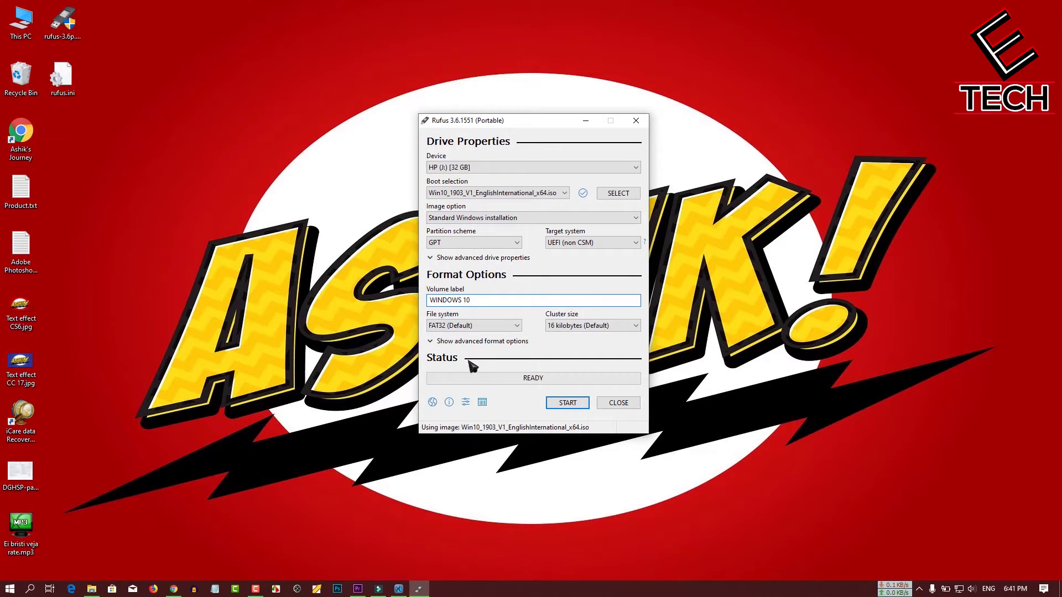
pyautogui.click(507, 327)
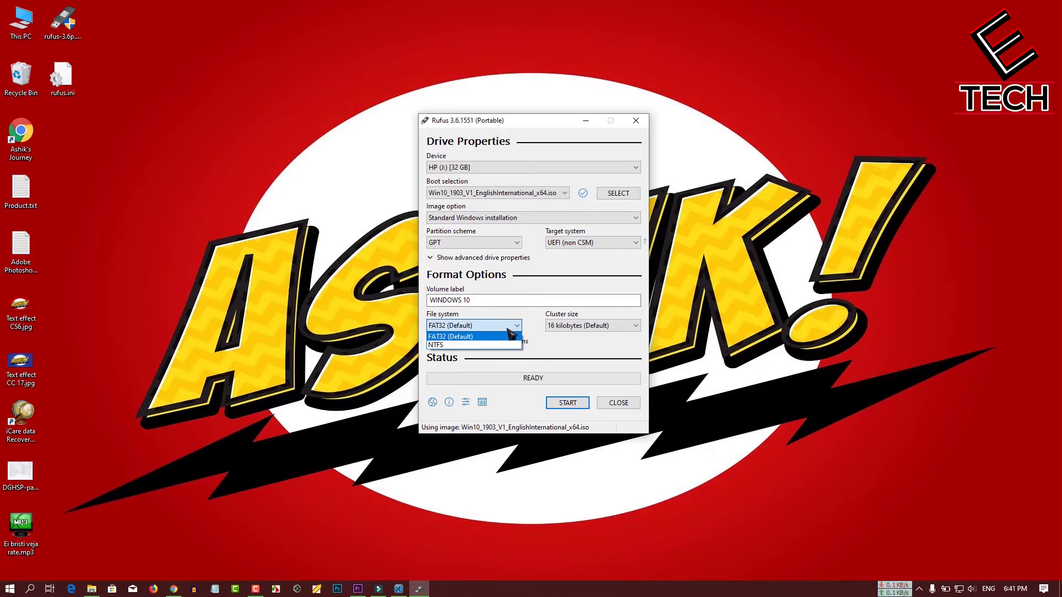
pyautogui.click(510, 338)
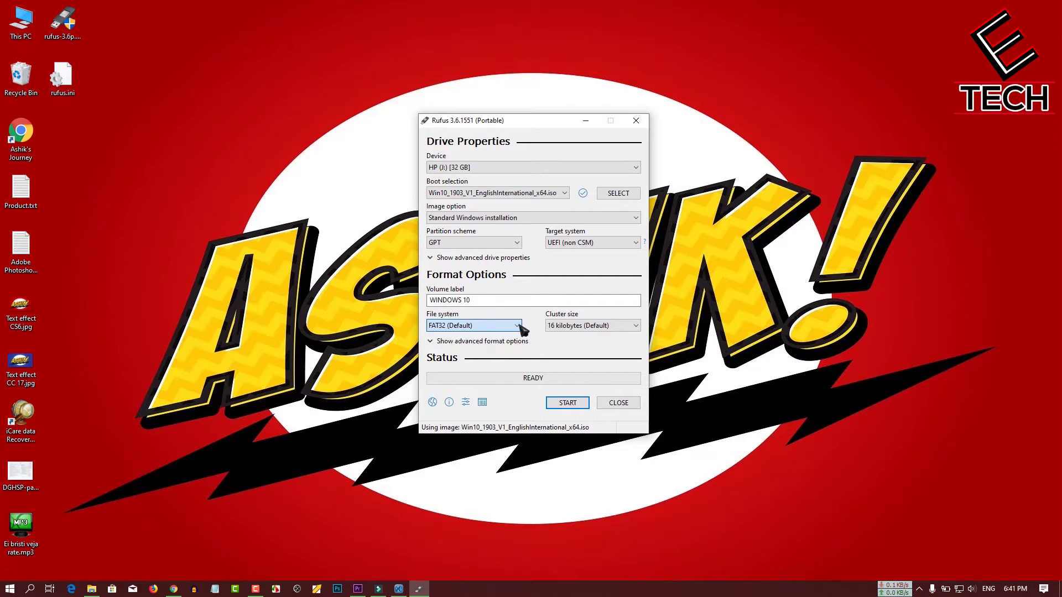
# Step: Write the Windows 10 image to the USB drive, accepting the erasure of its data, and close Rufus once finished
pyautogui.click(569, 403)
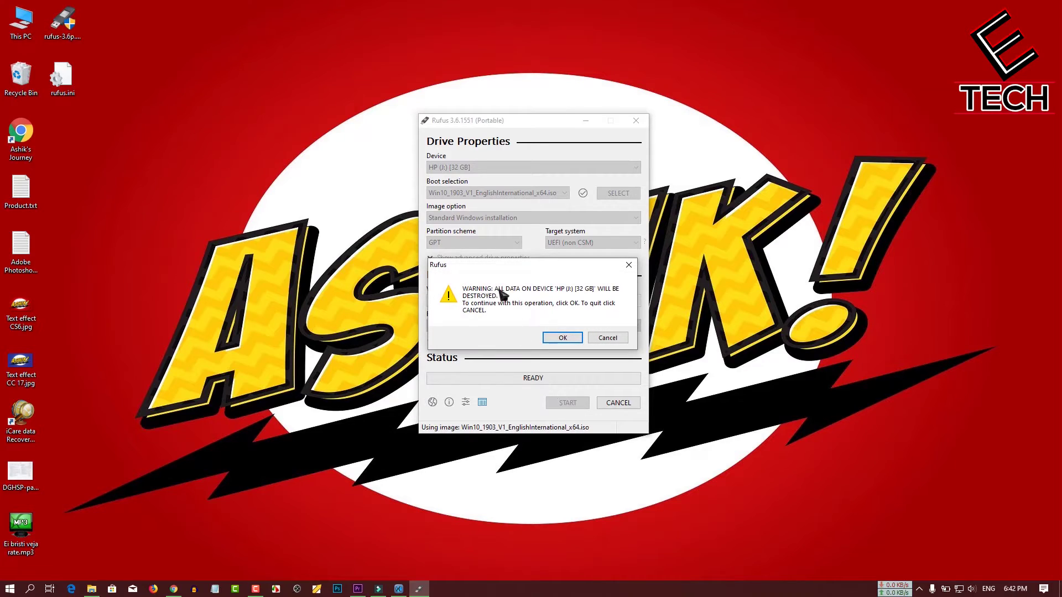
pyautogui.click(562, 339)
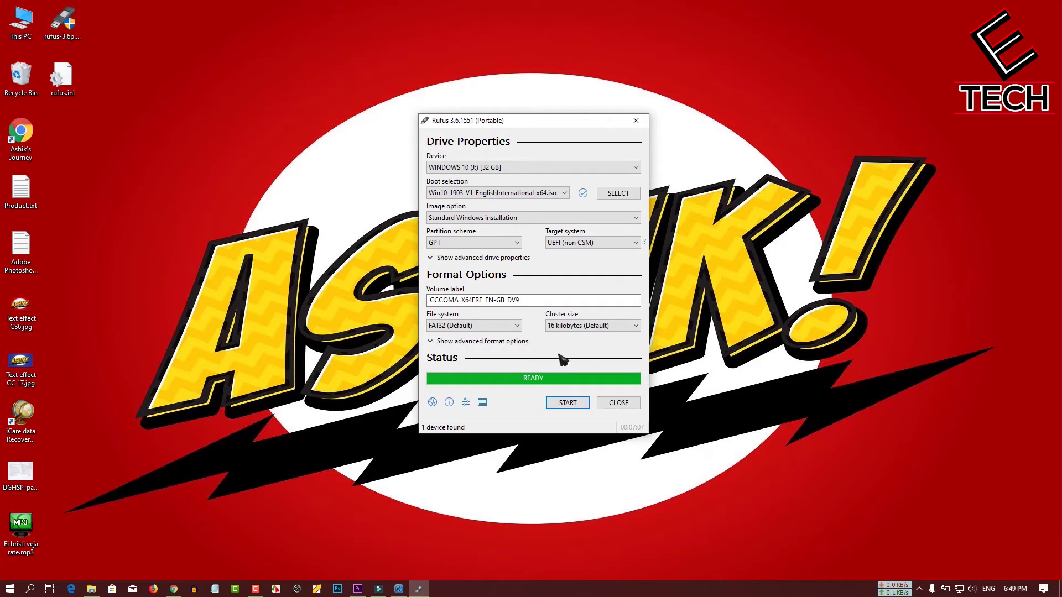
pyautogui.click(629, 408)
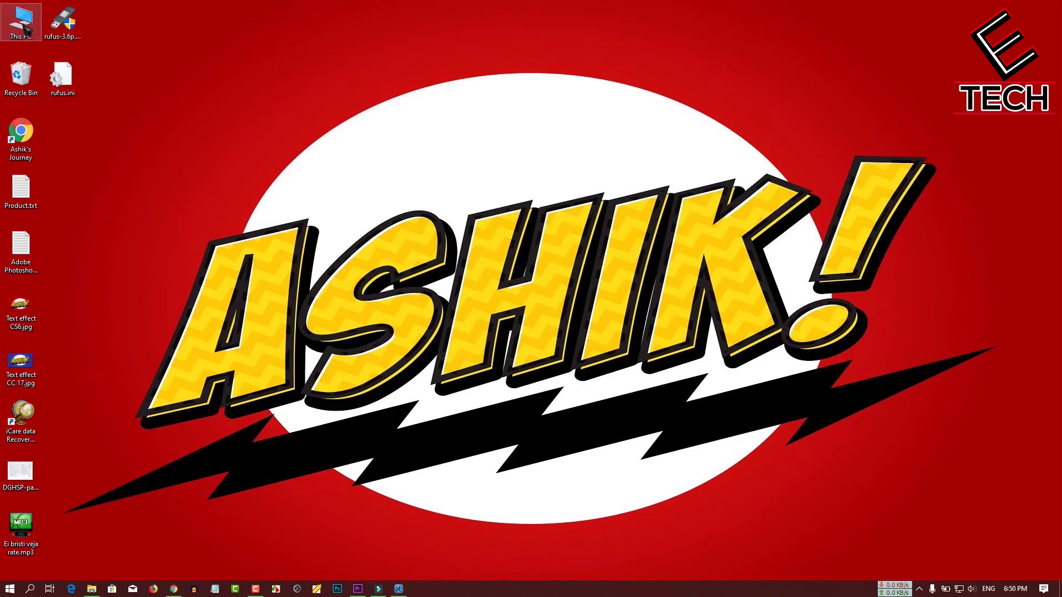
# Step: Check the finished WINDOWS 10 (J:) drive in This PC and close the file window
pyautogui.press('super+e')
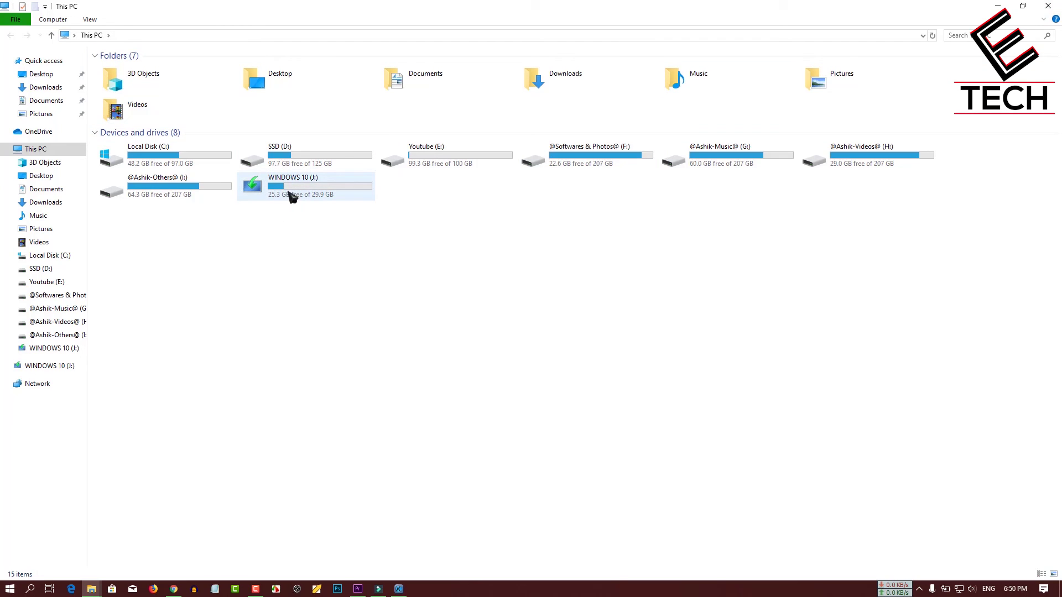
pyautogui.click(1048, 5)
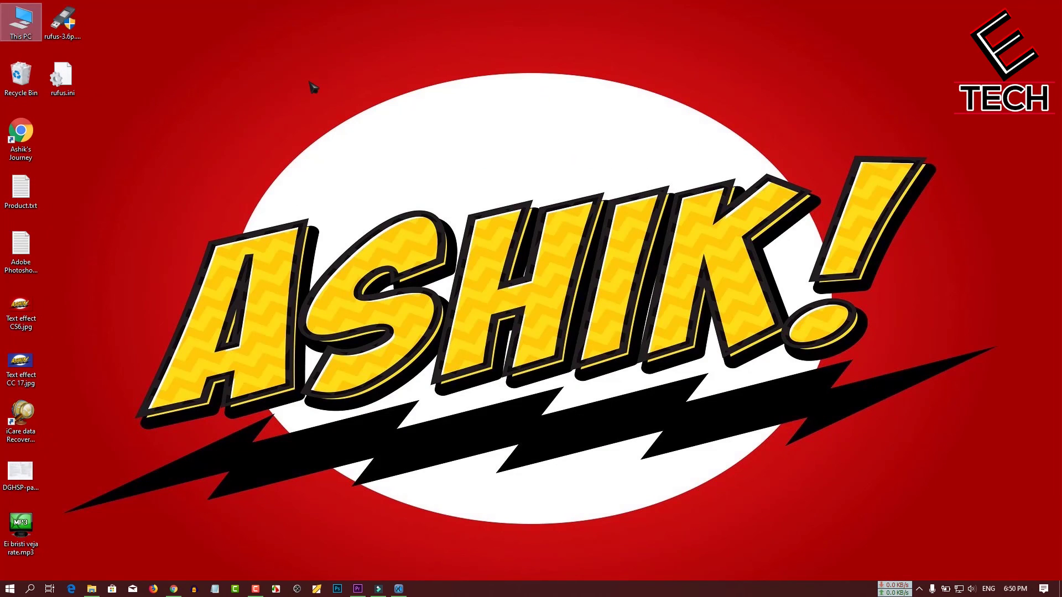
pyautogui.rightClick(309, 84)
pyautogui.click(331, 115)
pyautogui.rightClick(278, 78)
pyautogui.click(308, 110)
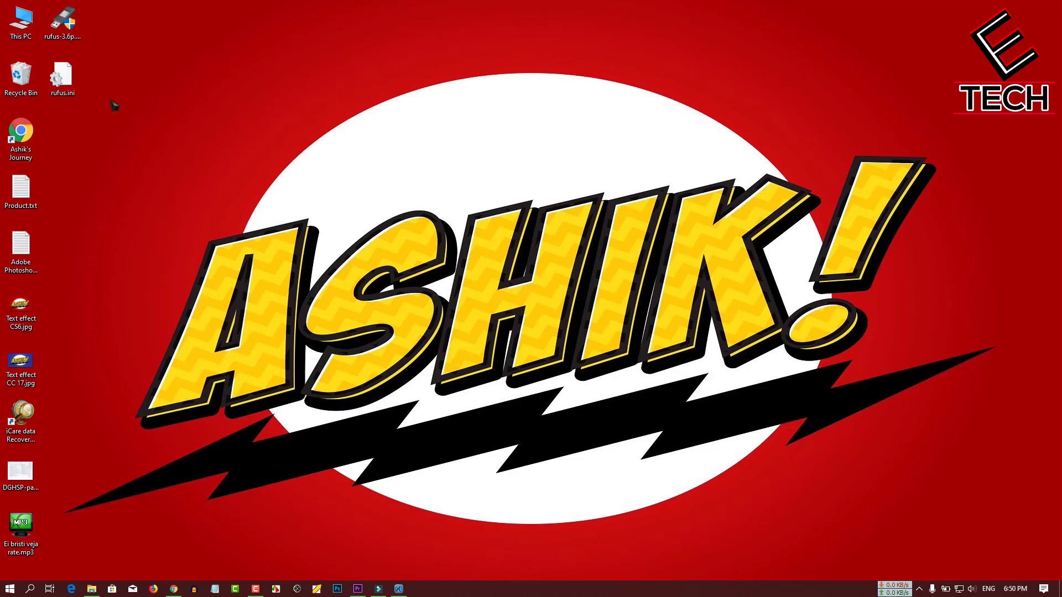